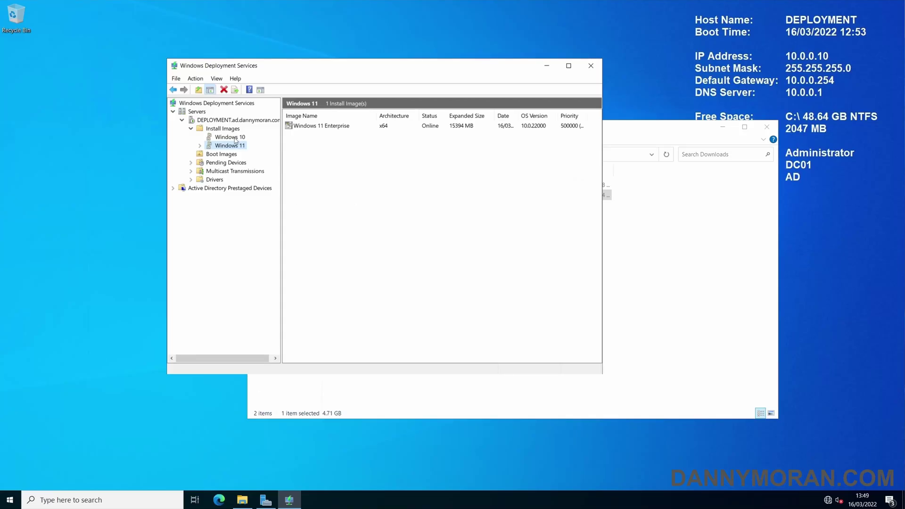
# Review the Windows 11 Enterprise and Windows 10 Enterprise entries under Boot Images
pyautogui.click(235, 138)
pyautogui.click(228, 155)
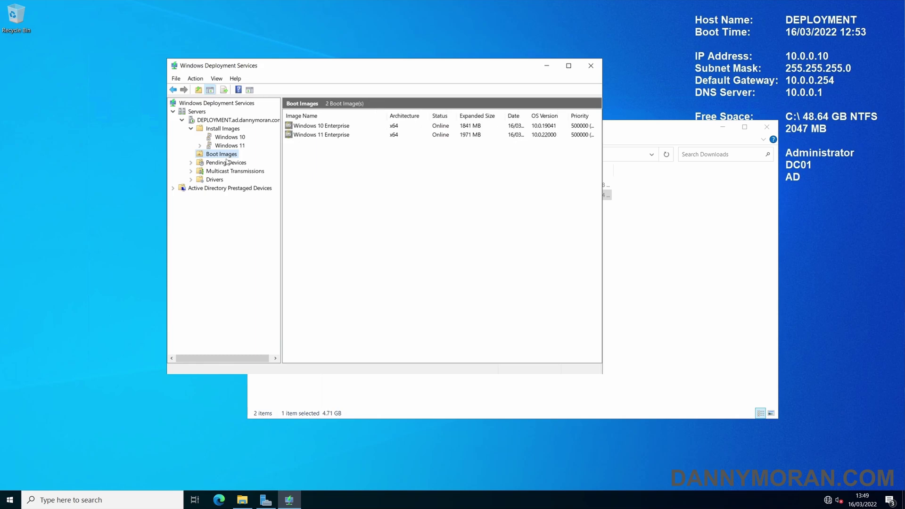
pyautogui.click(334, 135)
pyautogui.click(340, 126)
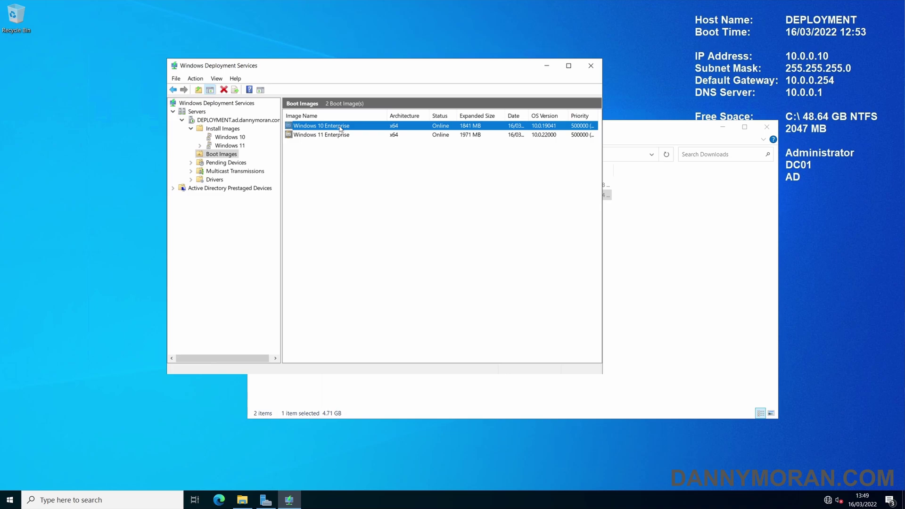
pyautogui.click(338, 135)
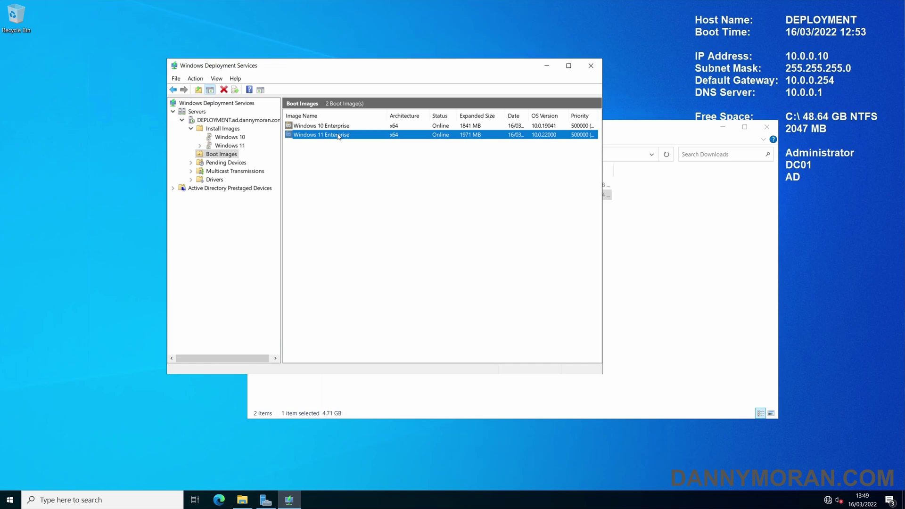
pyautogui.click(339, 126)
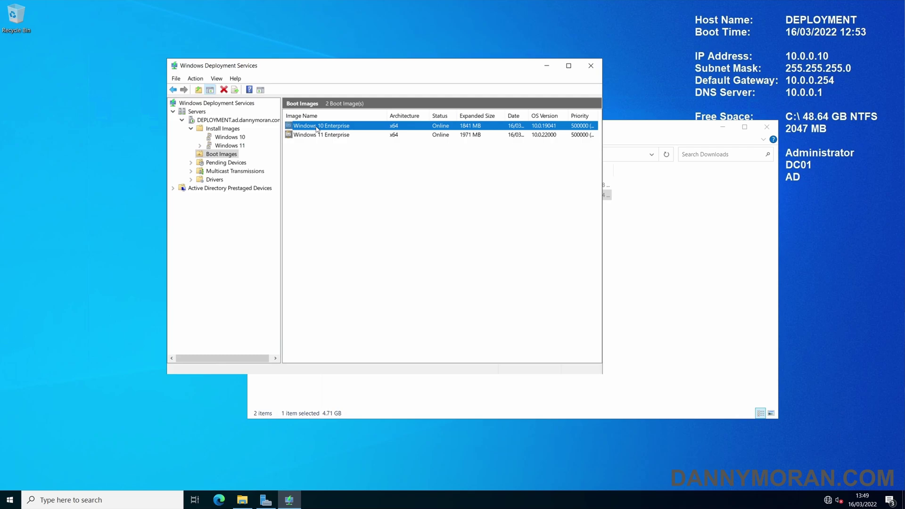
# Select the Windows 11 Enterprise image in the Windows 11 install image group
pyautogui.click(231, 146)
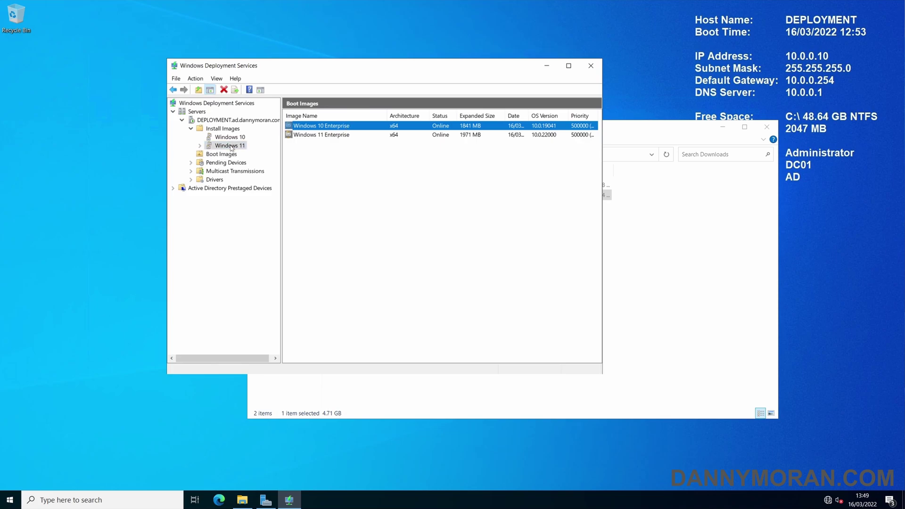
pyautogui.click(321, 127)
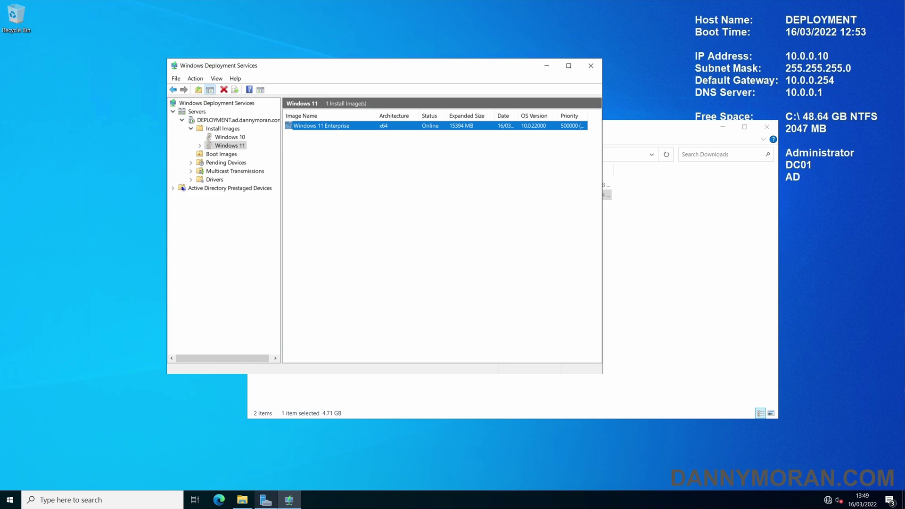
pyautogui.moveTo(266, 500)
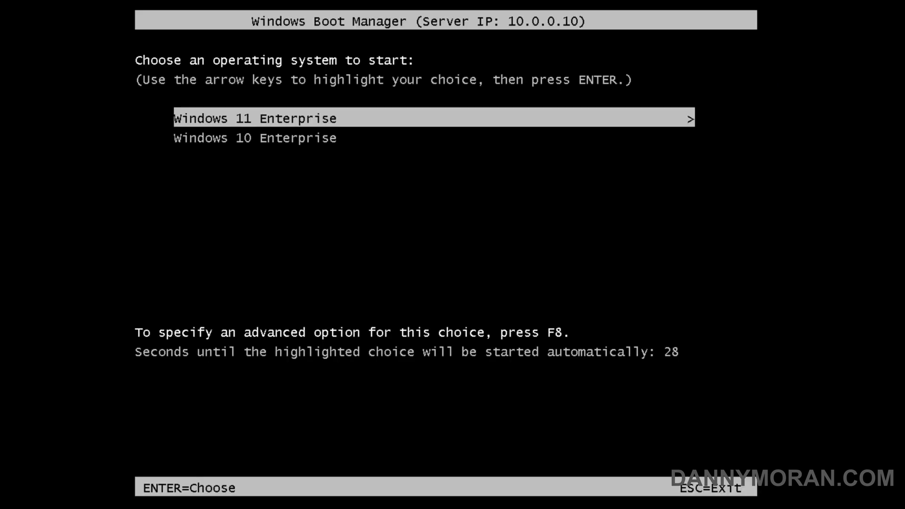
# Highlight Windows 10 Enterprise in the boot manager to boot it from the server
pyautogui.press('Down')
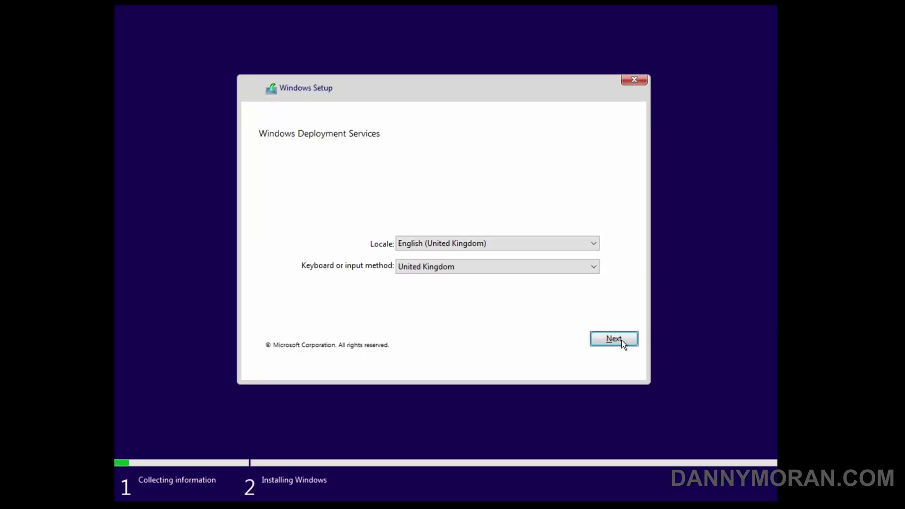
# Accept the locale settings and connect with the domain administrator username and password
pyautogui.click(622, 340)
pyautogui.write('AD\\')
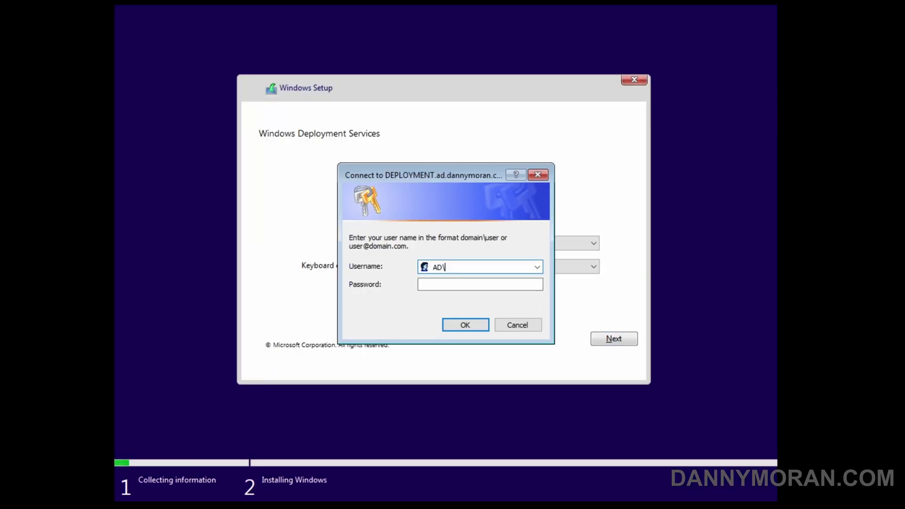
pyautogui.write('Administrator')
pyautogui.press('Tab')
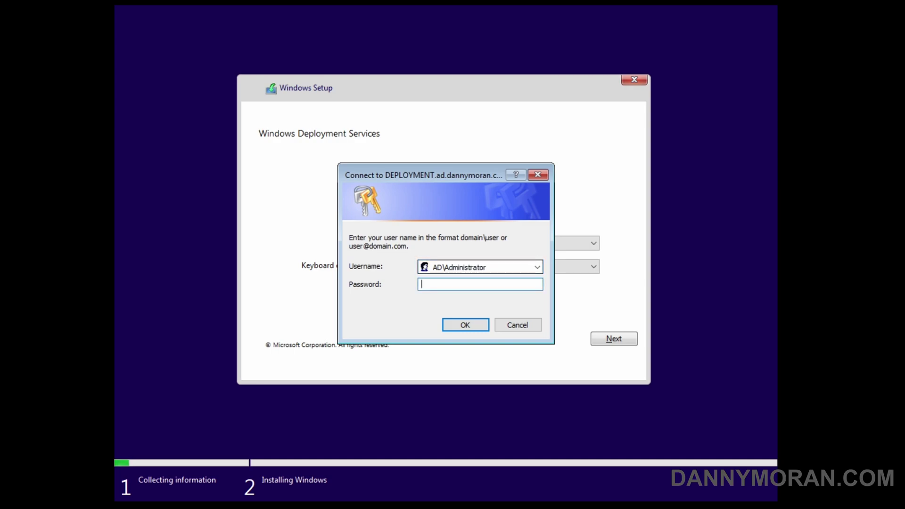
pyautogui.write('Password123')
pyautogui.press('Return')
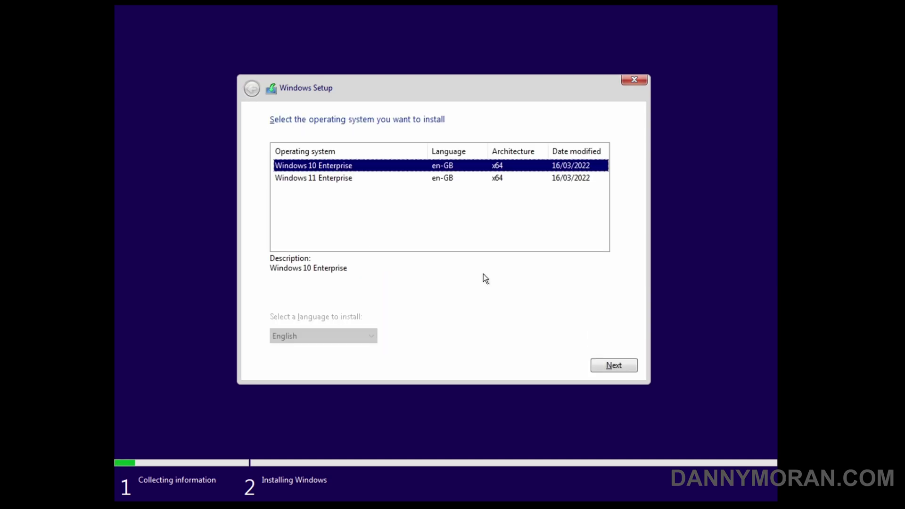
# Choose Windows 11 Enterprise from the image list and continue
pyautogui.click(348, 178)
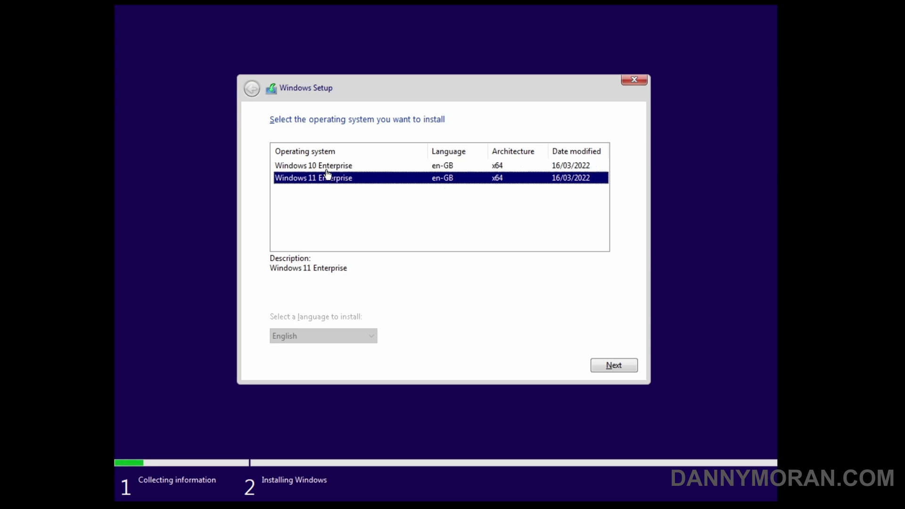
pyautogui.click(326, 170)
pyautogui.click(326, 179)
pyautogui.click(526, 167)
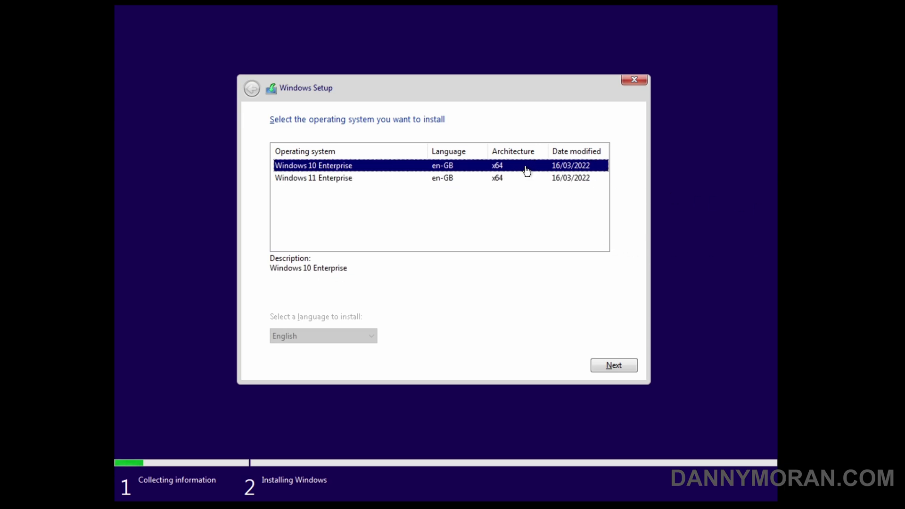
pyautogui.click(358, 178)
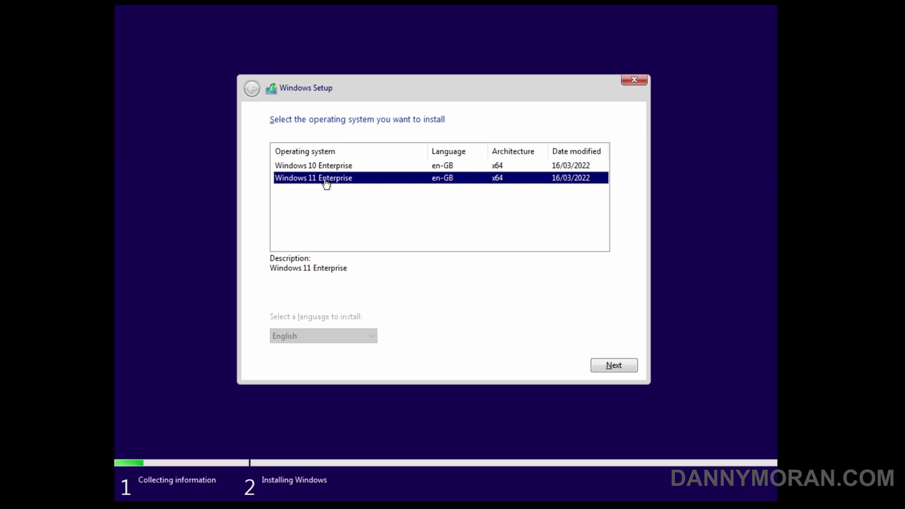
pyautogui.click(612, 368)
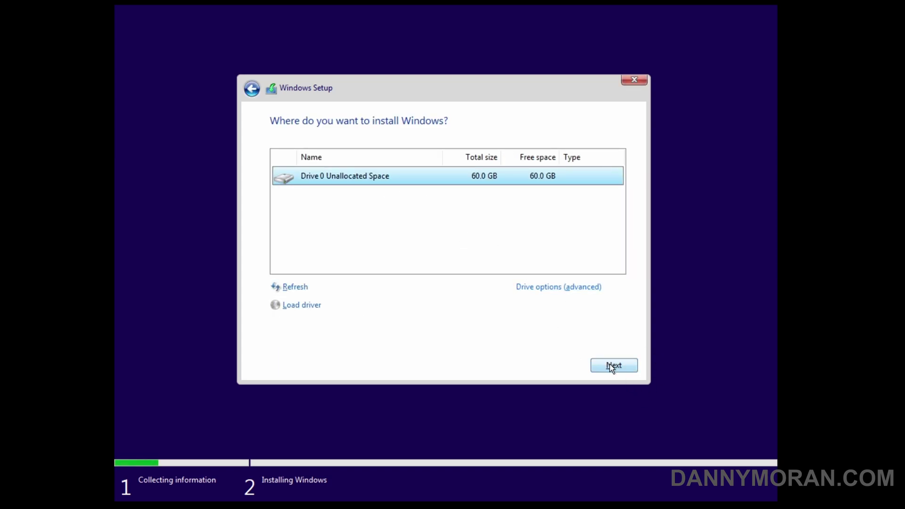
# Install onto Drive 0's 60.0 GB unallocated space
pyautogui.click(610, 365)
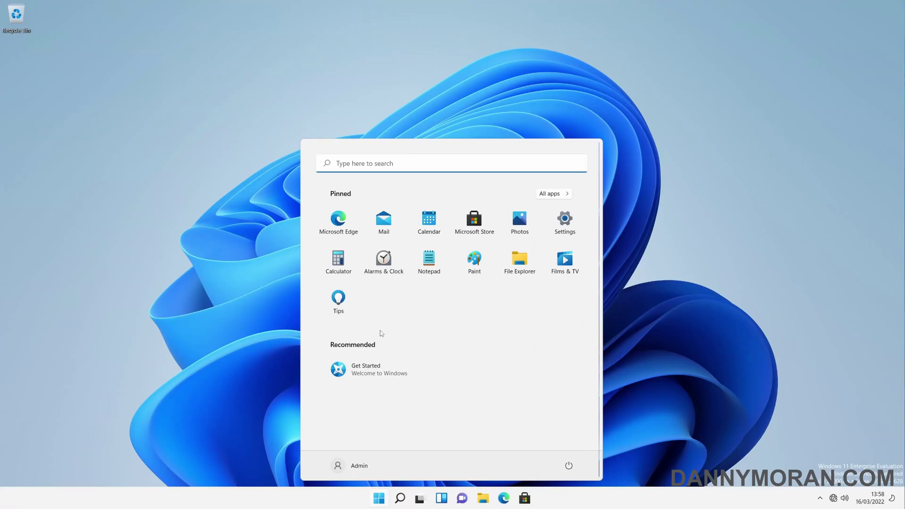
# Check the About page's device name Administrator1 and Enterprise Evaluation edition, then launch Edge
pyautogui.rightClick(379, 498)
pyautogui.click(371, 279)
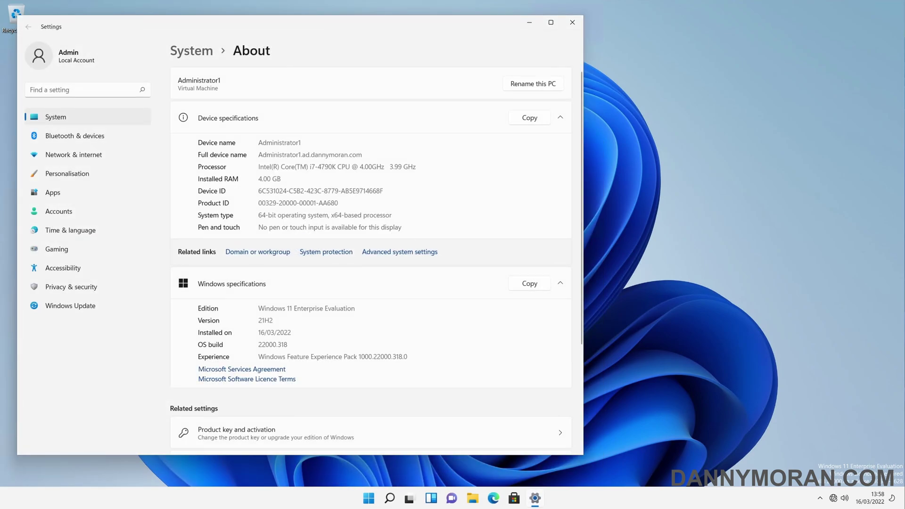
pyautogui.doubleClick(279, 142)
pyautogui.doubleClick(279, 155)
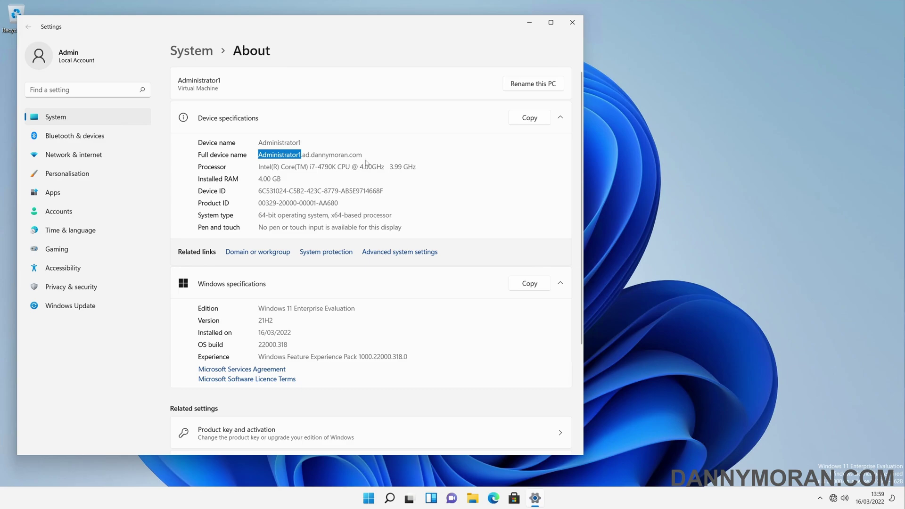
pyautogui.scroll(-1, 352, 169)
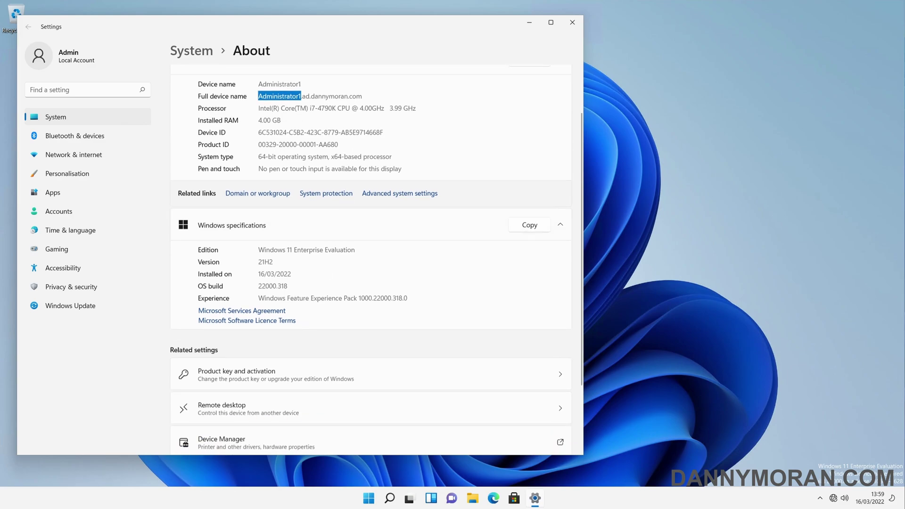
pyautogui.doubleClick(271, 250)
pyautogui.click(292, 258)
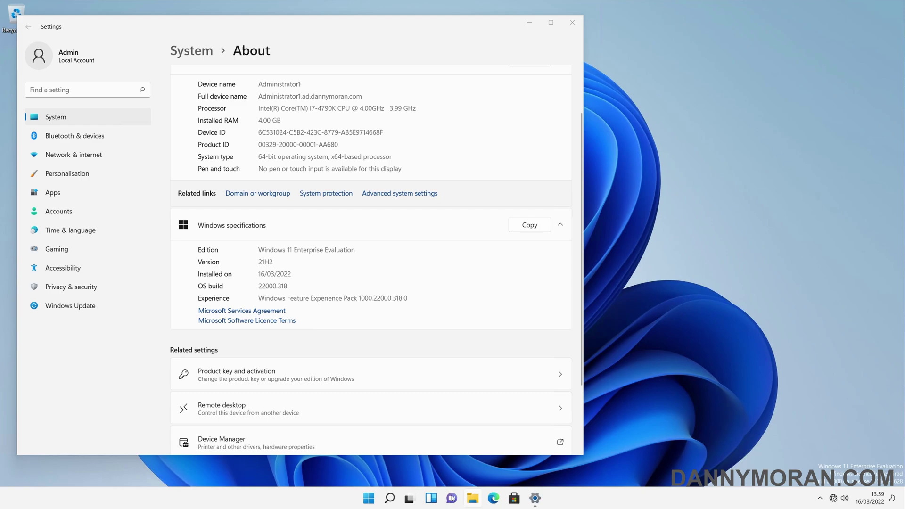
pyautogui.click(374, 501)
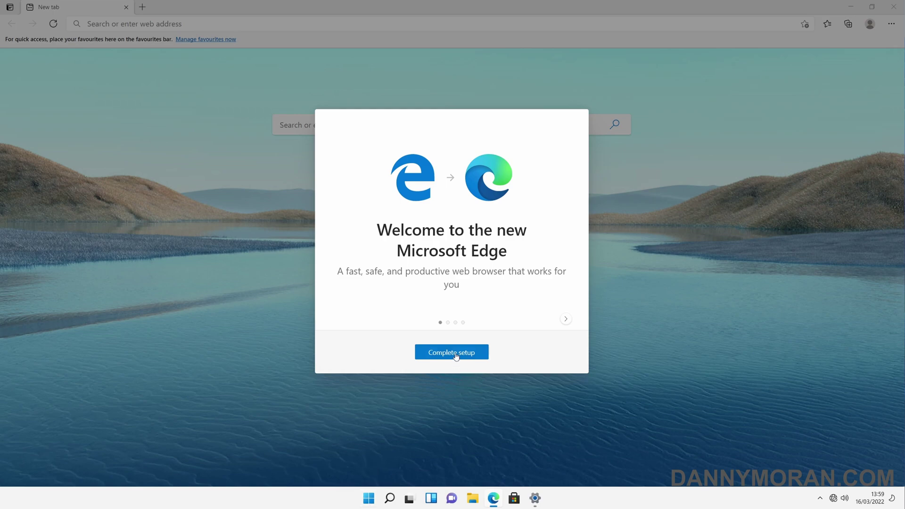
# Complete Edge setup with the Focused layout, skip sign-in, and close the browser
pyautogui.click(456, 353)
pyautogui.click(516, 302)
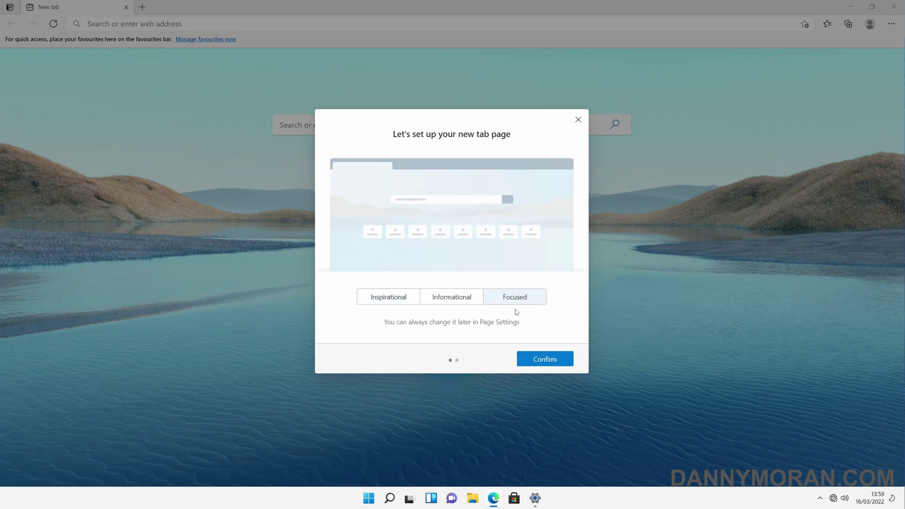
pyautogui.click(545, 361)
pyautogui.click(458, 323)
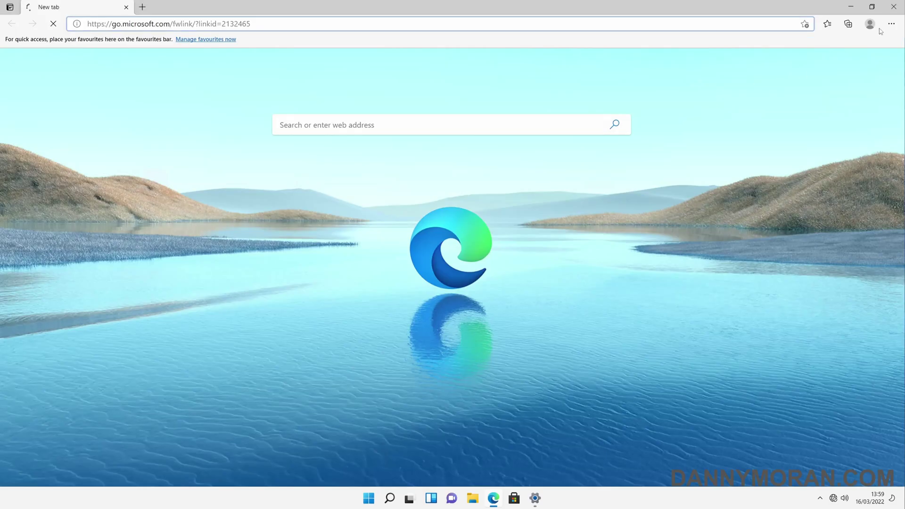
pyautogui.click(894, 7)
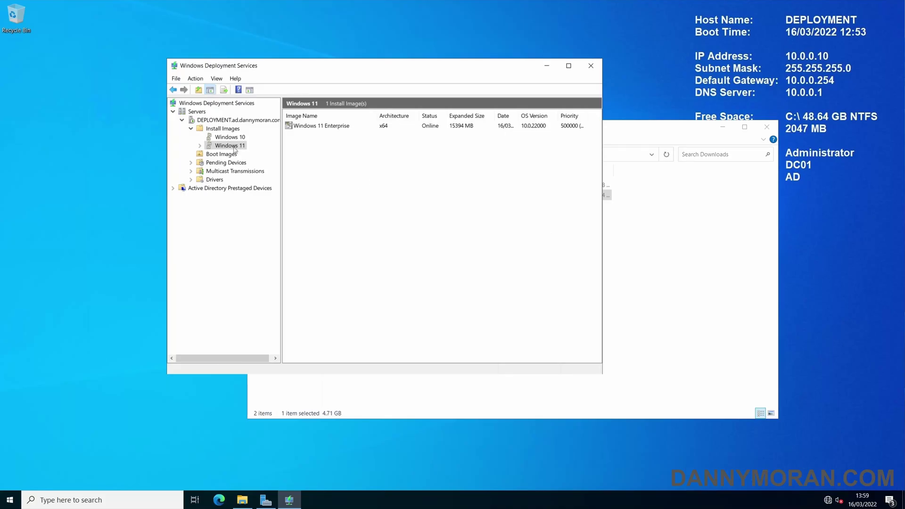
# Check the Windows 10 Enterprise boot image and the Windows 11 Enterprise install image
pyautogui.click(231, 155)
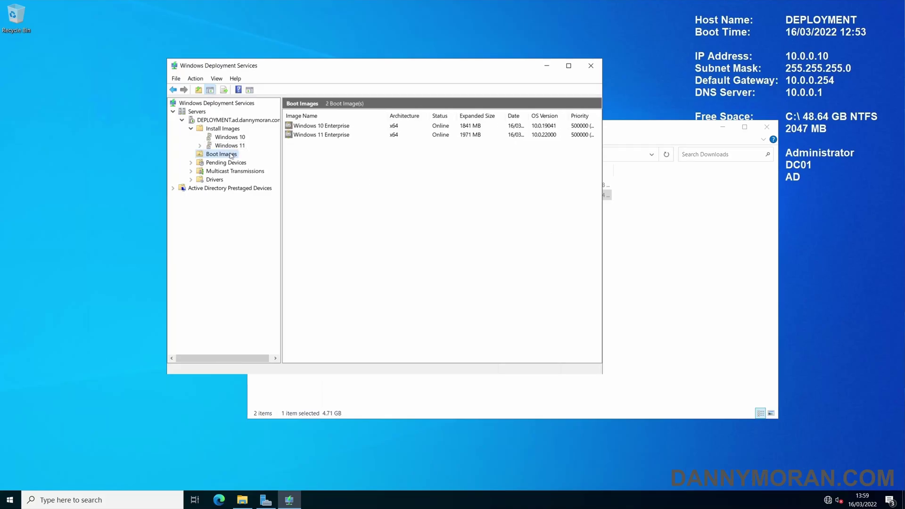
pyautogui.click(336, 126)
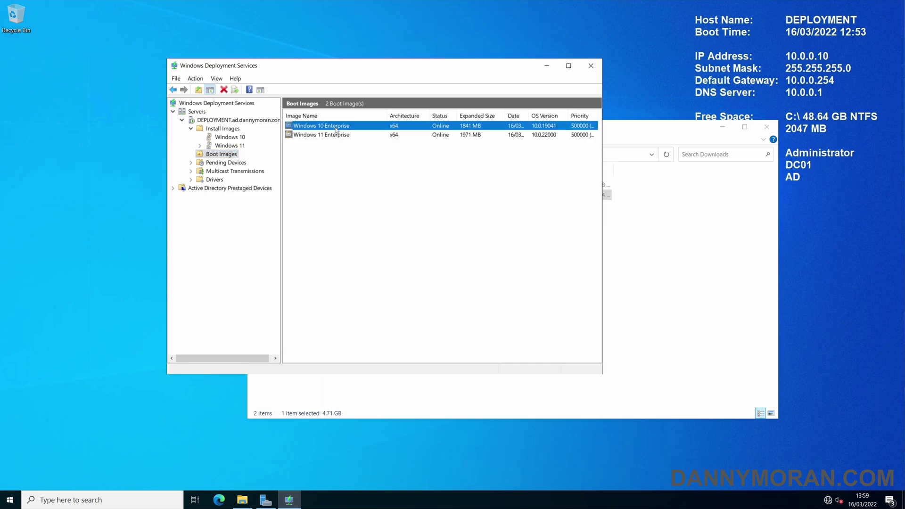
pyautogui.click(235, 147)
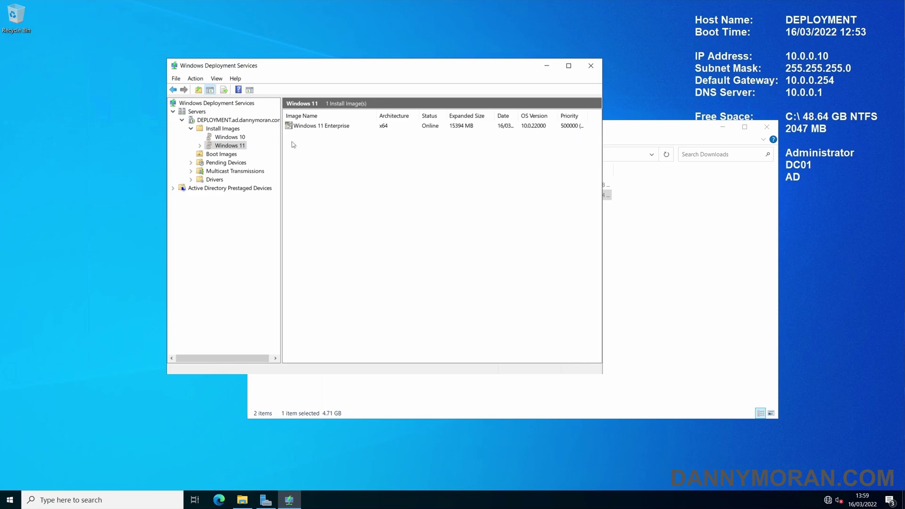
pyautogui.click(320, 127)
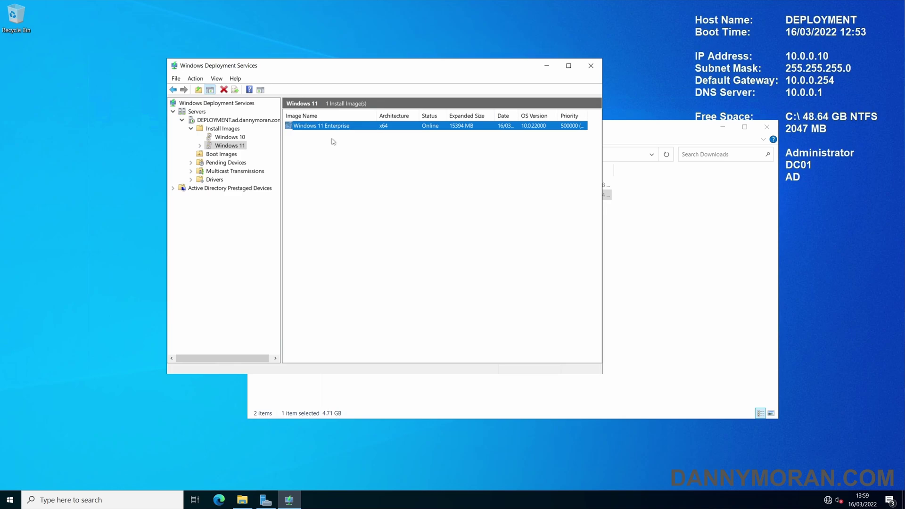
pyautogui.click(339, 147)
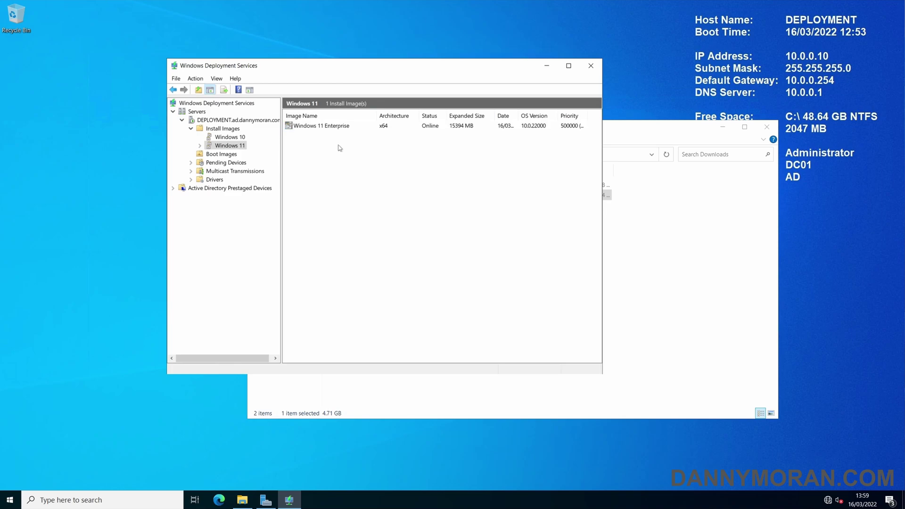